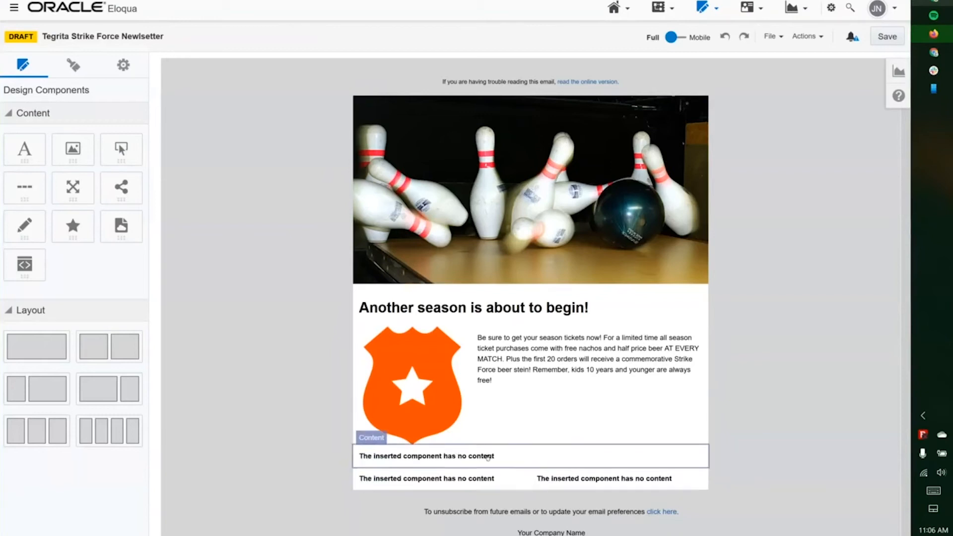
- Cycle the dynamic headline block from the first player's headline to the second player's
click(488, 457)
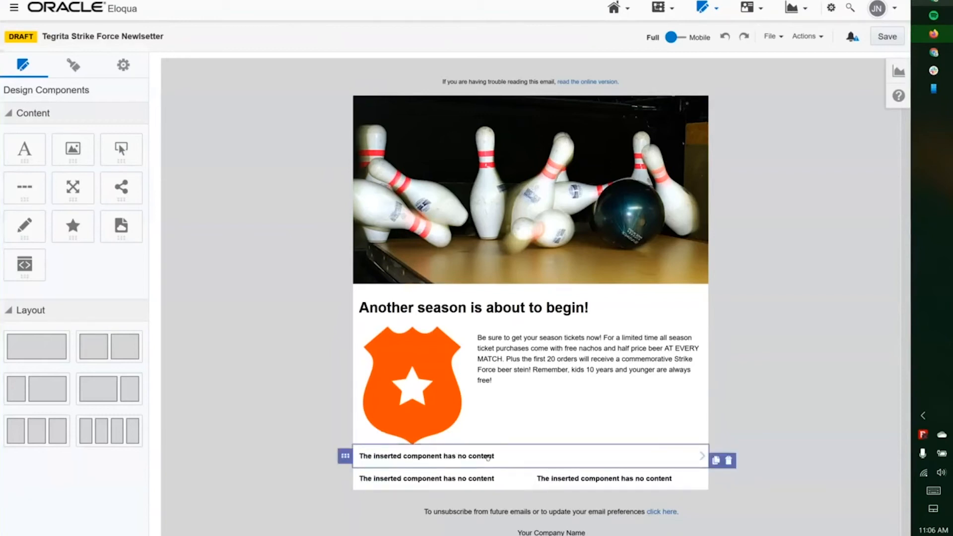
click(701, 456)
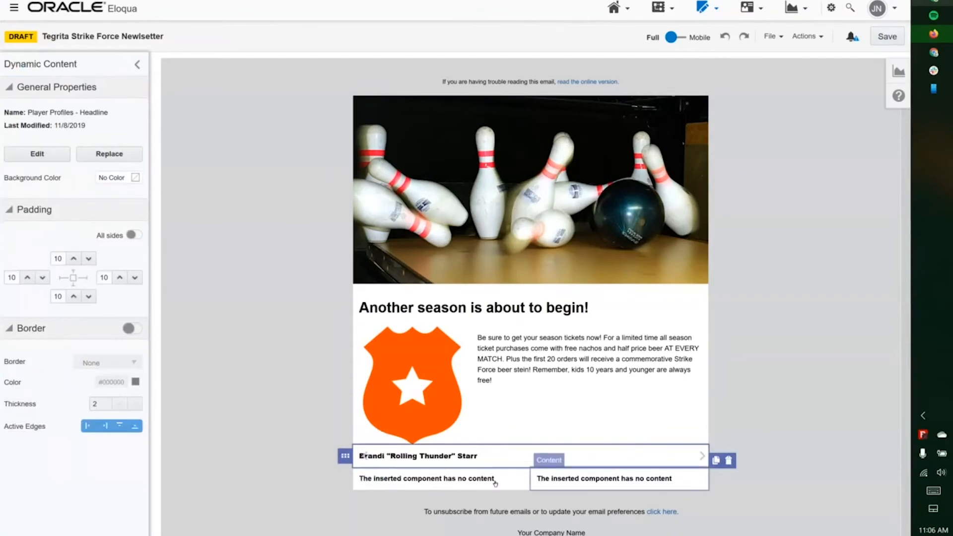
click(702, 456)
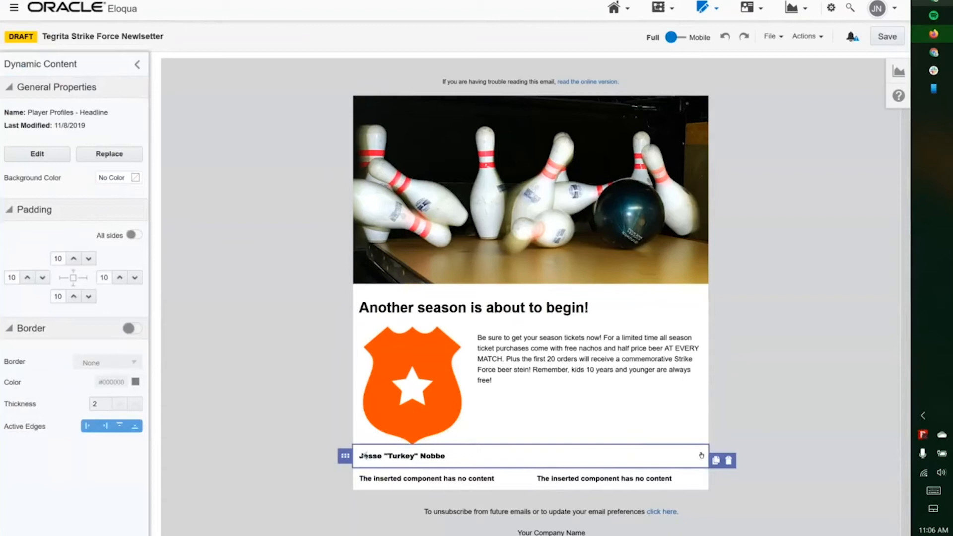
- Switch the copy and image blocks to the second player's bio paragraph and photo
click(518, 479)
click(520, 479)
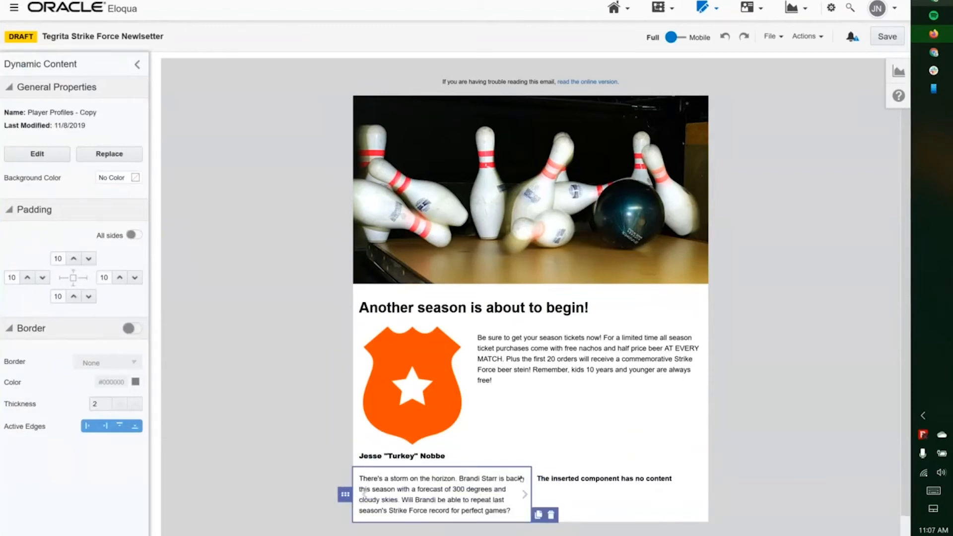
click(520, 493)
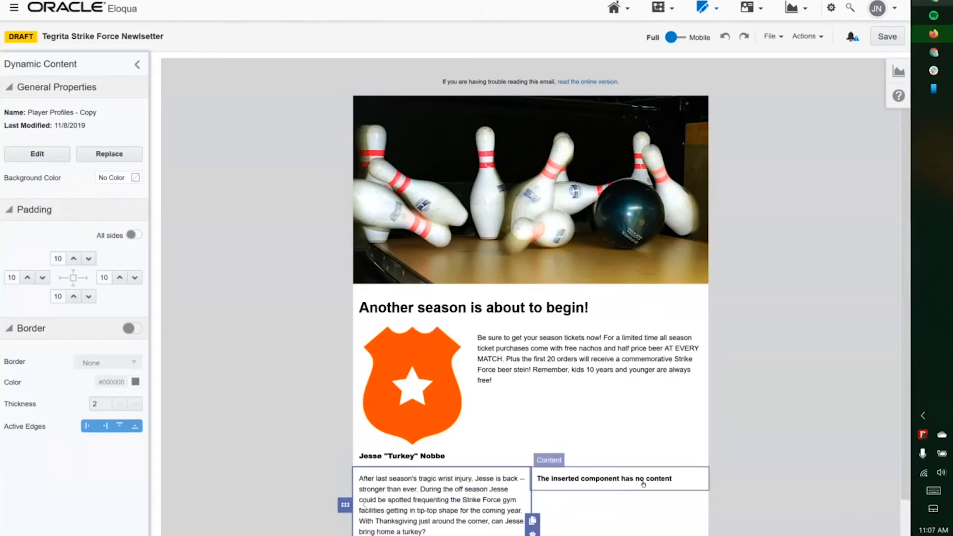
click(701, 480)
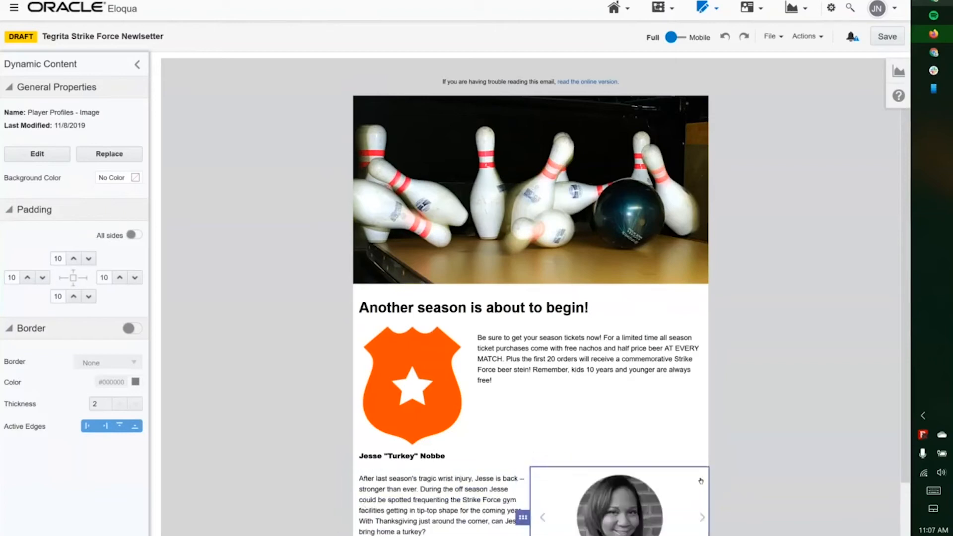
click(703, 516)
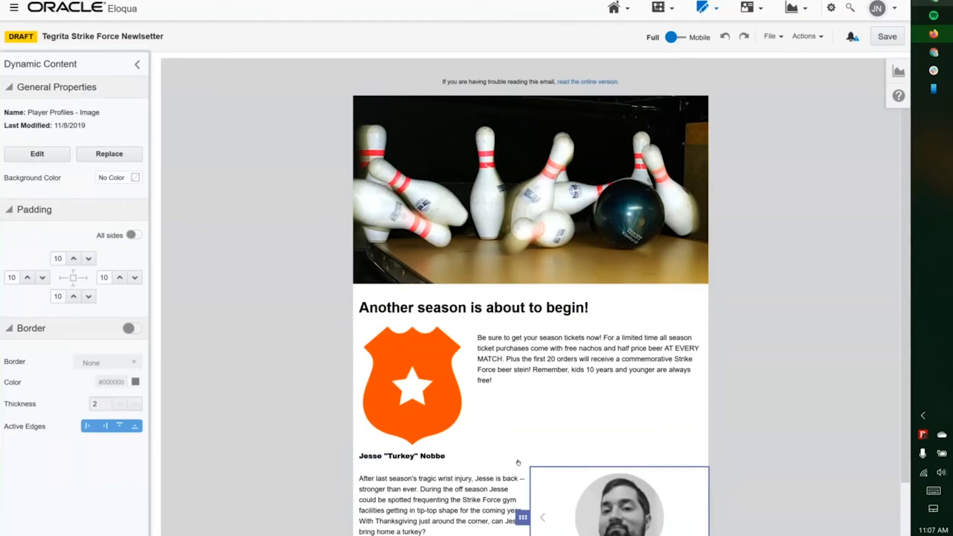
click(775, 535)
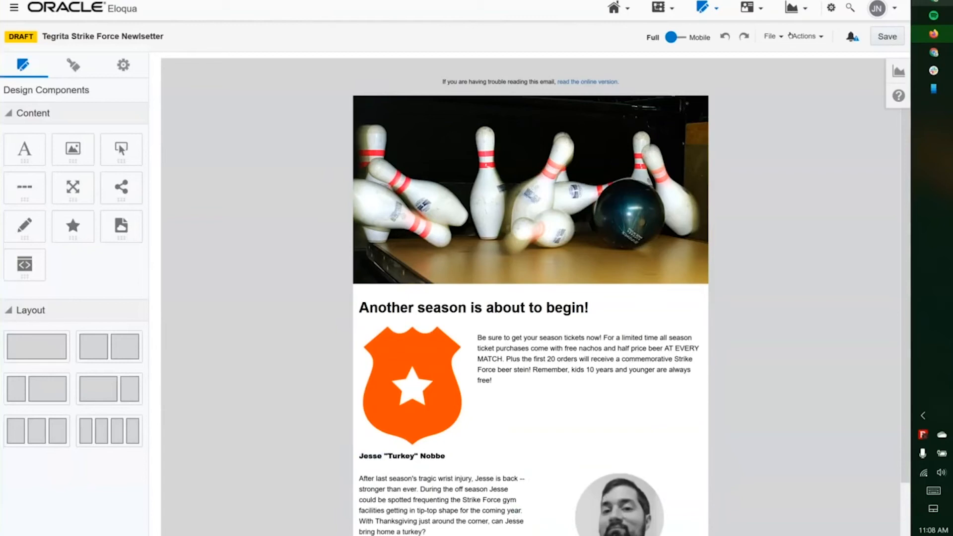
click(791, 35)
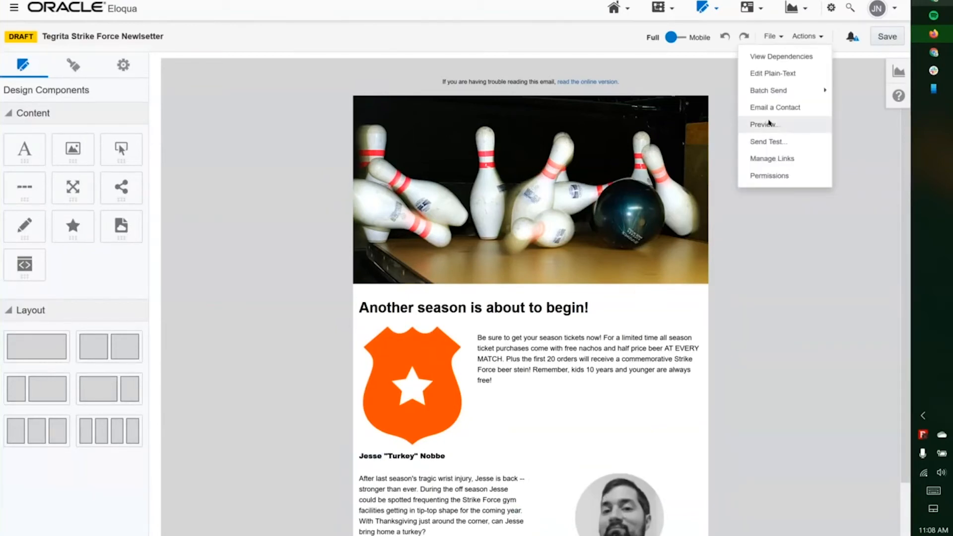
click(770, 124)
click(766, 53)
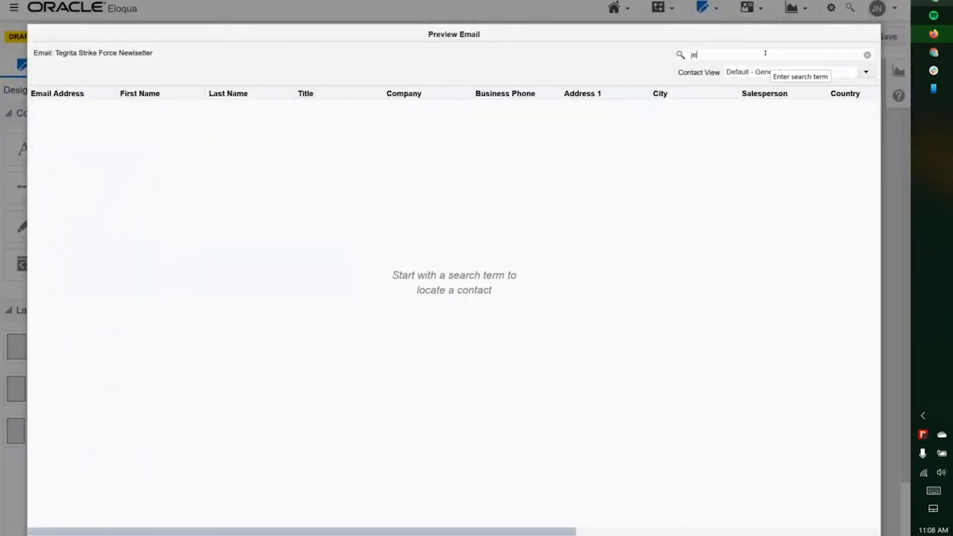
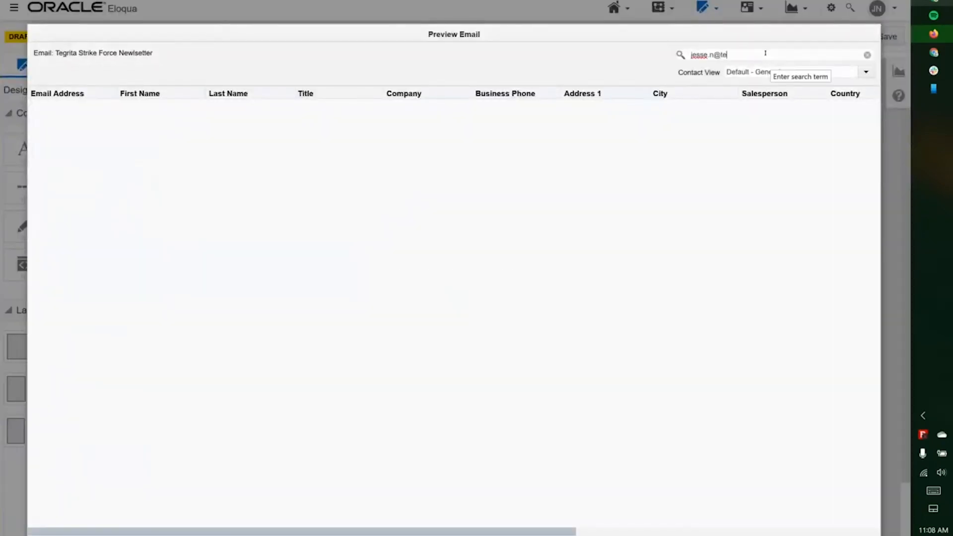
key(Return)
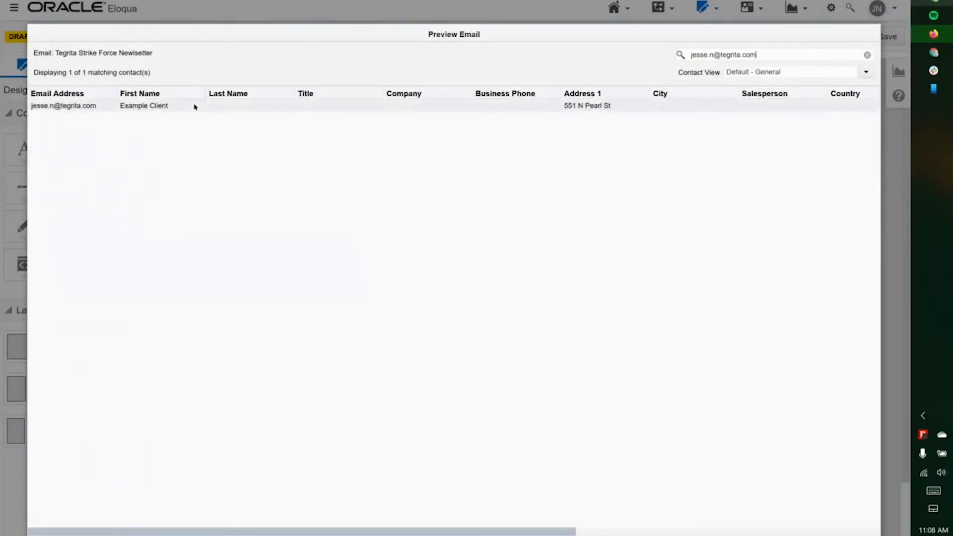
click(195, 107)
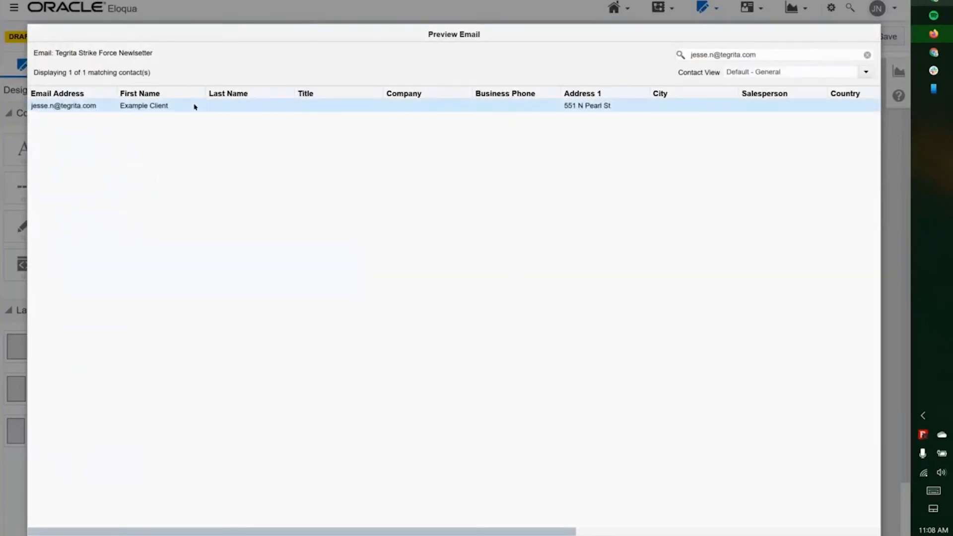
click(596, 525)
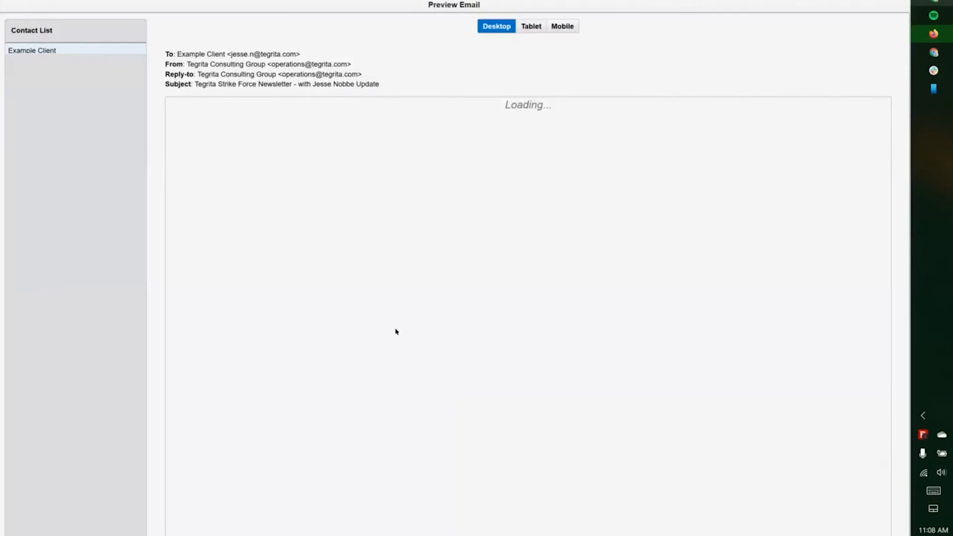
scroll(735, 454, down, 1)
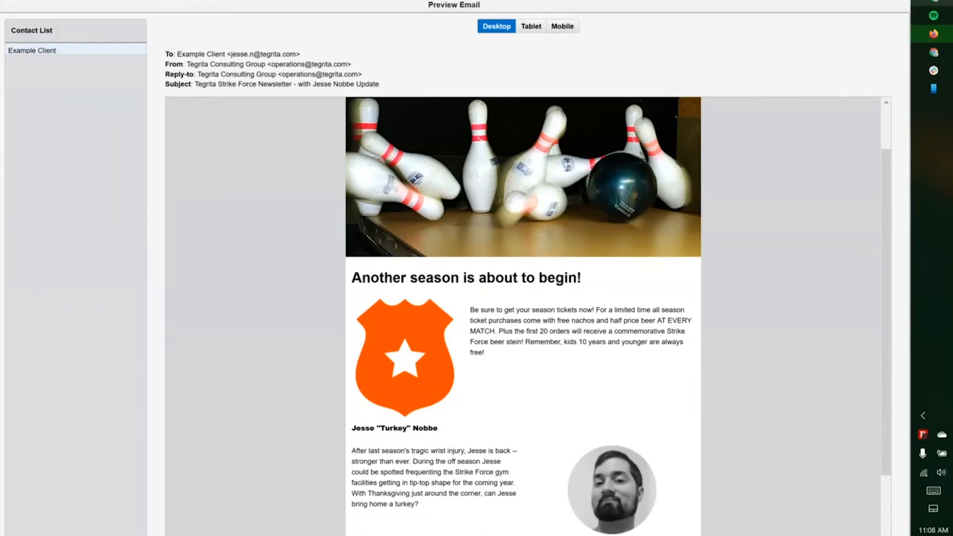
key(Escape)
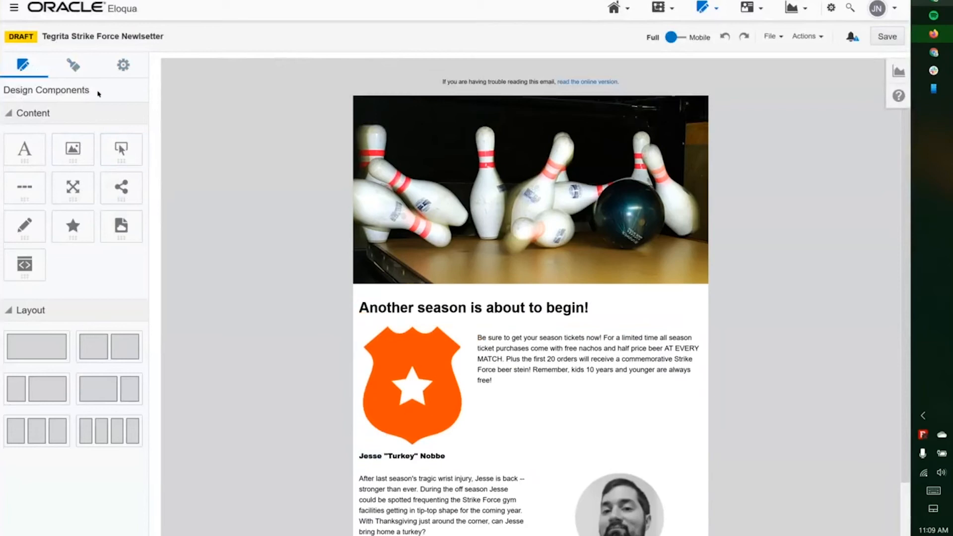
- Review the subject line 'Tegrita Strike Force Newsletter |' plus its Subject Line Addon, then open Dynamic Content
click(123, 64)
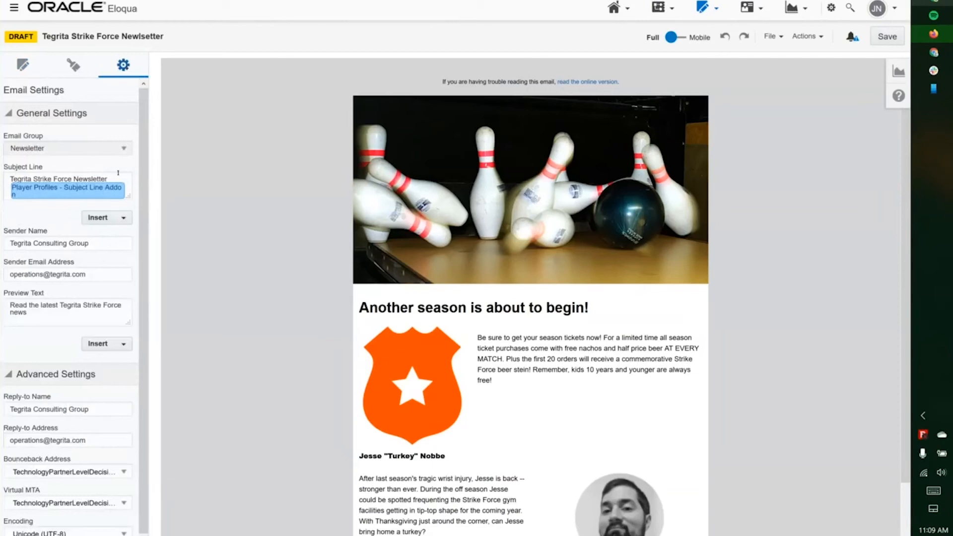
drag(117, 172, 3, 170)
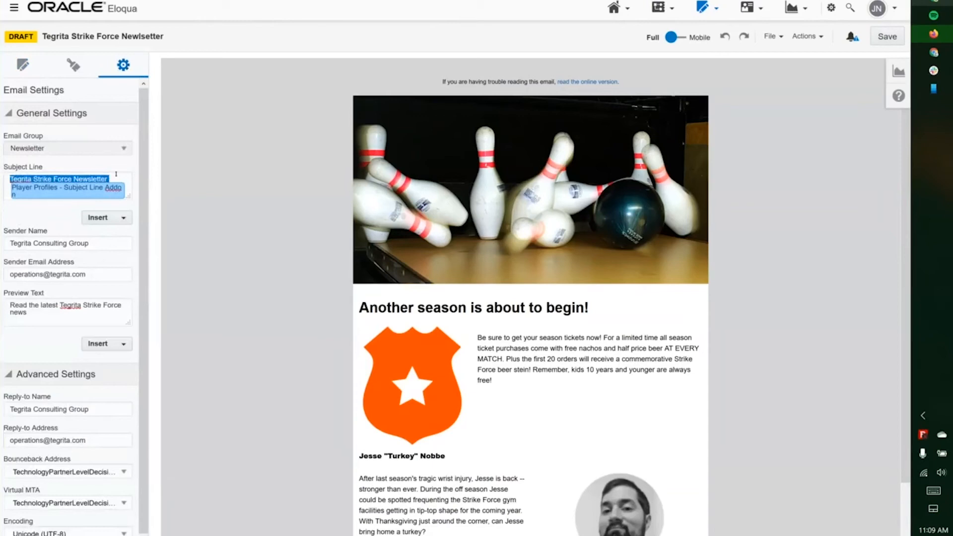
drag(116, 174, 81, 198)
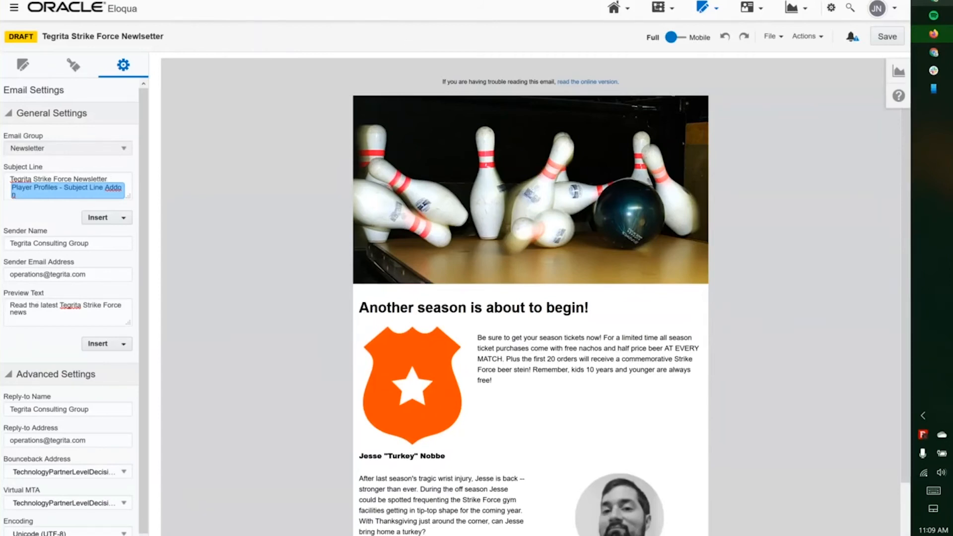
click(392, 0)
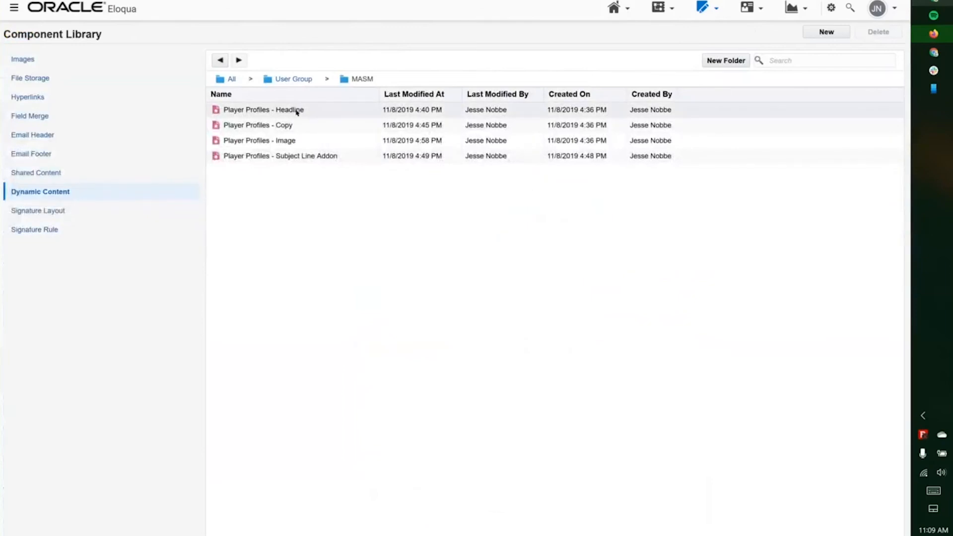
click(250, 156)
click(265, 111)
click(277, 125)
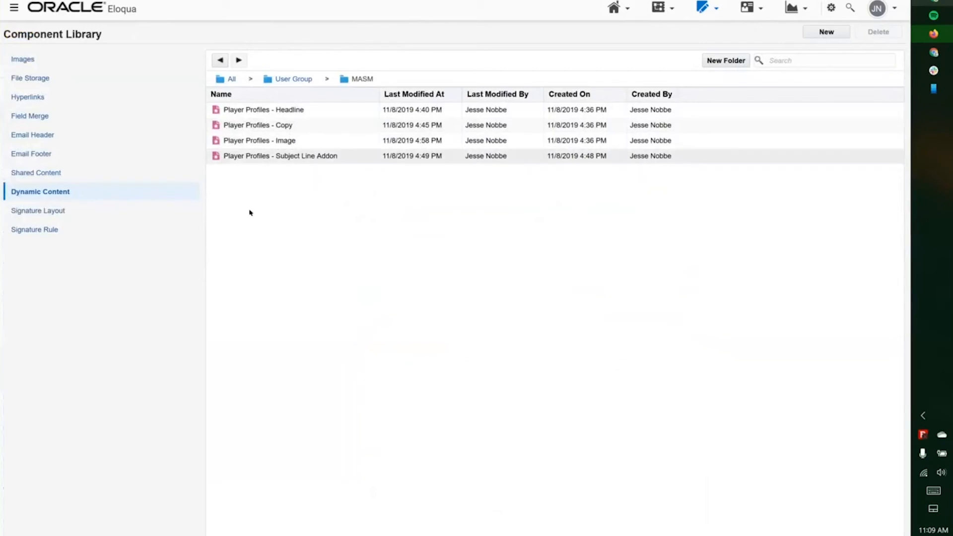
click(701, 8)
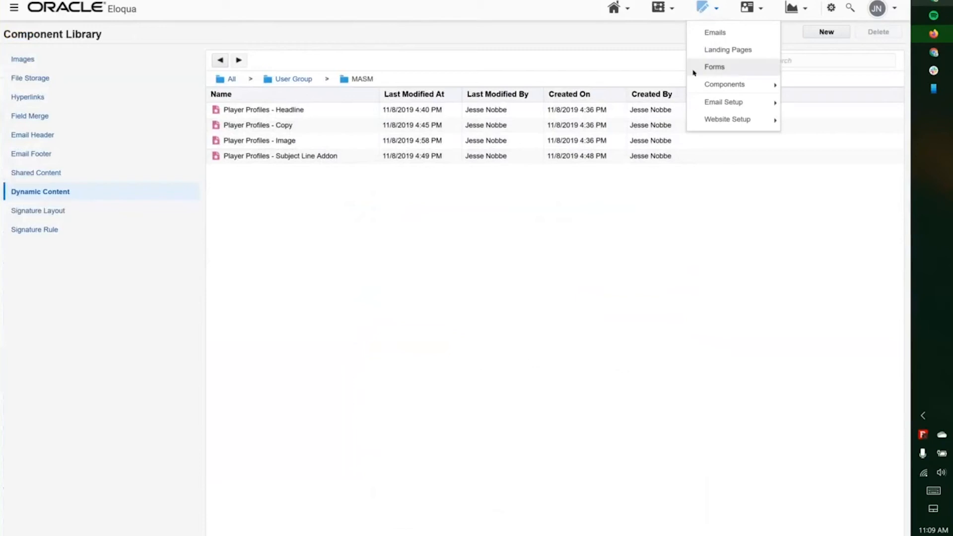
mouse_move(745, 84)
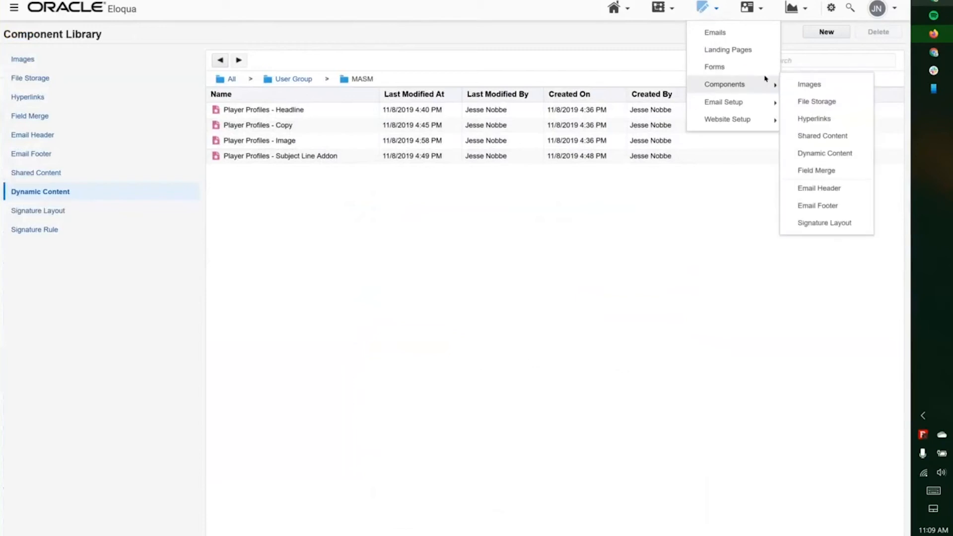
click(828, 153)
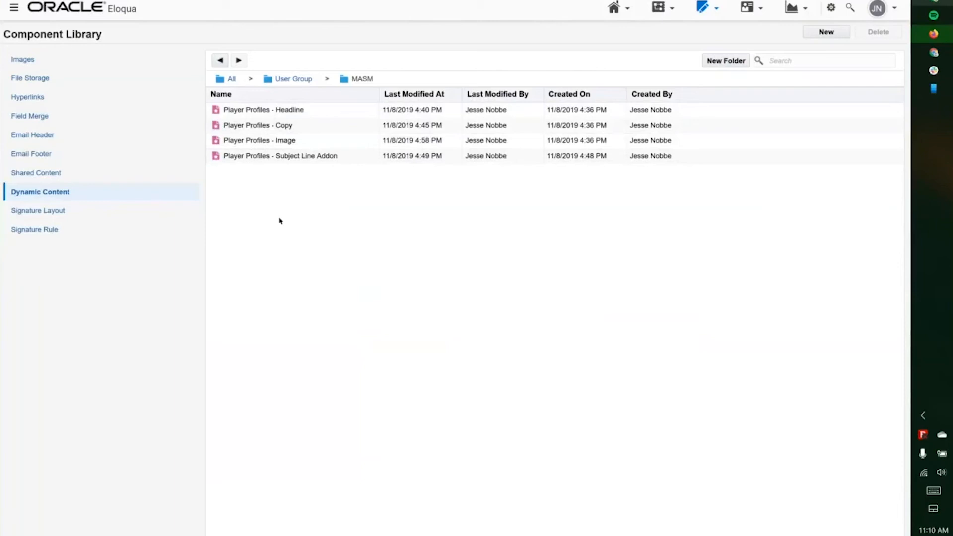
click(309, 113)
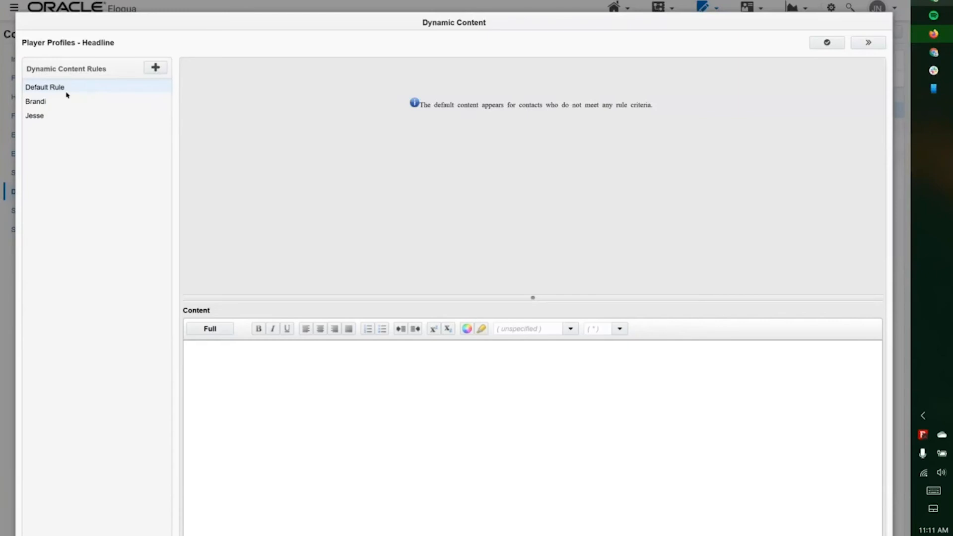
- Make the first player's rule match Player Preference exactly, then bring up the add-condition menu
click(36, 102)
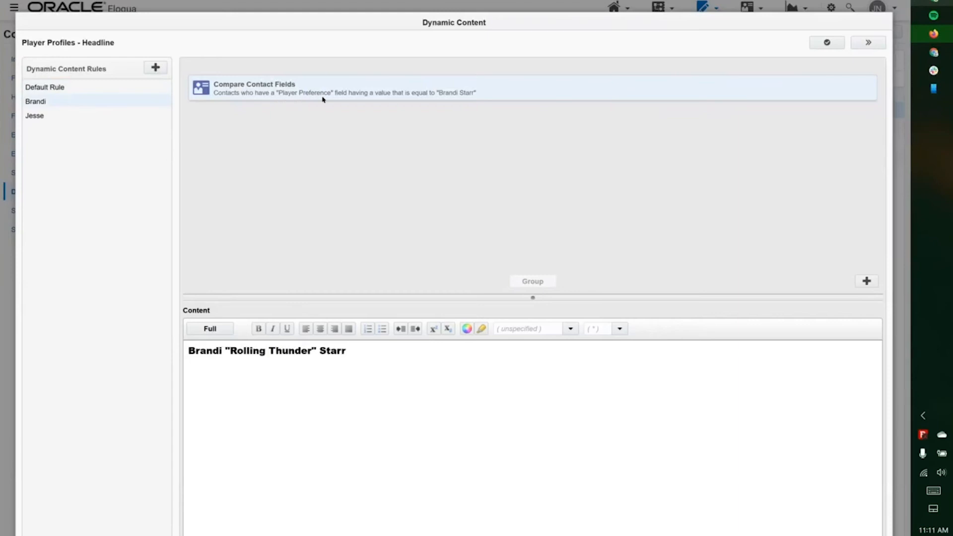
click(497, 99)
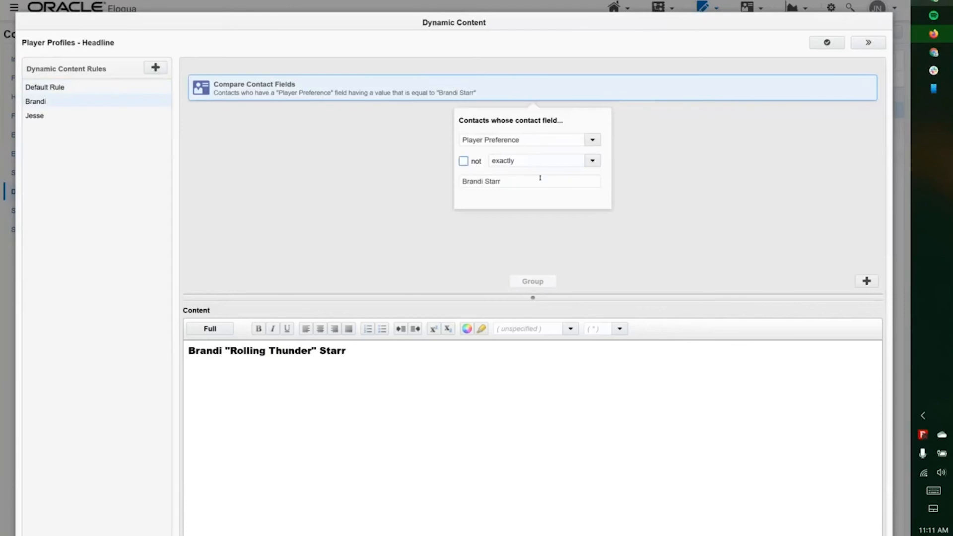
click(593, 161)
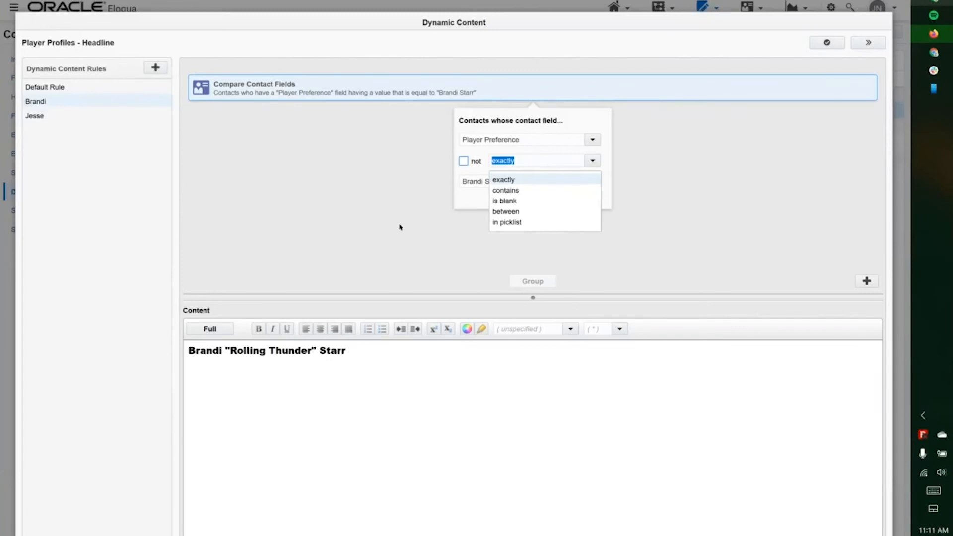
click(376, 194)
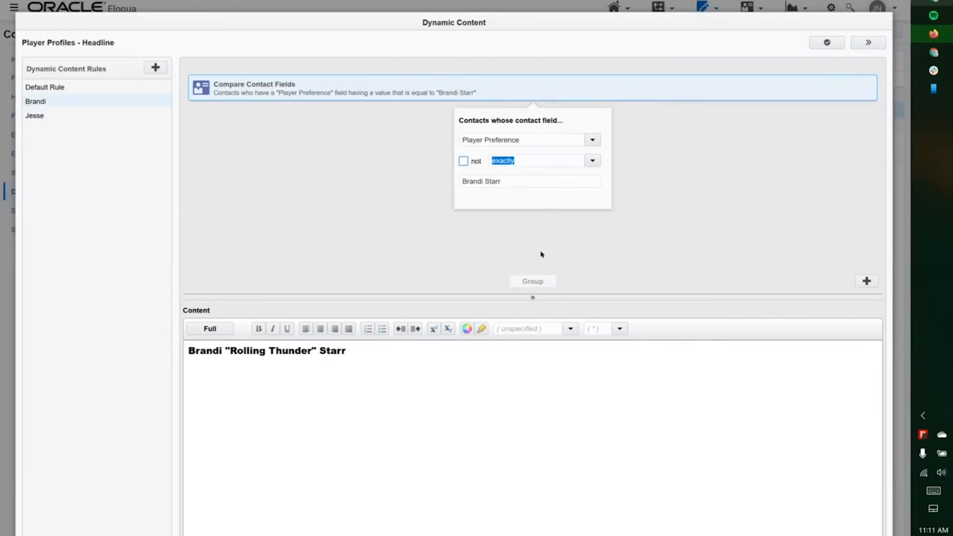
click(731, 264)
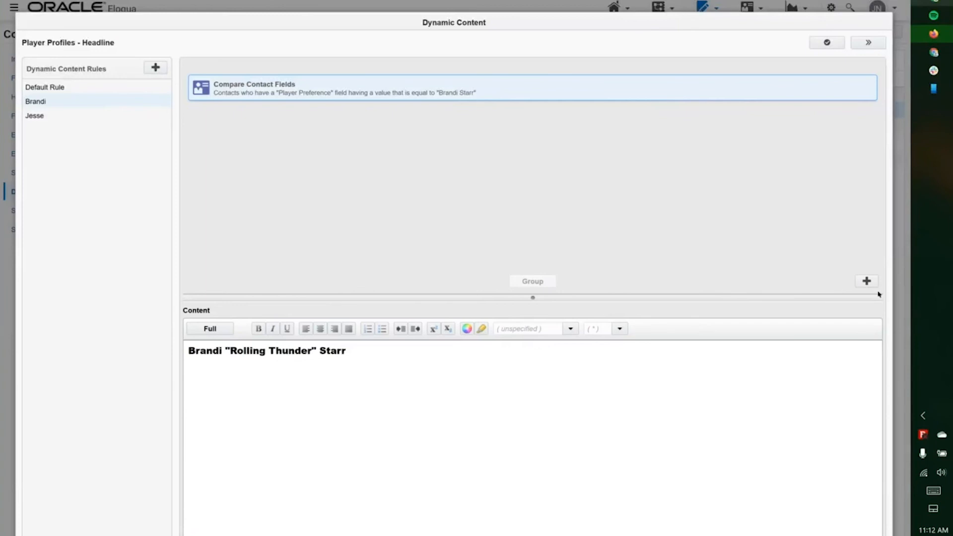
click(867, 281)
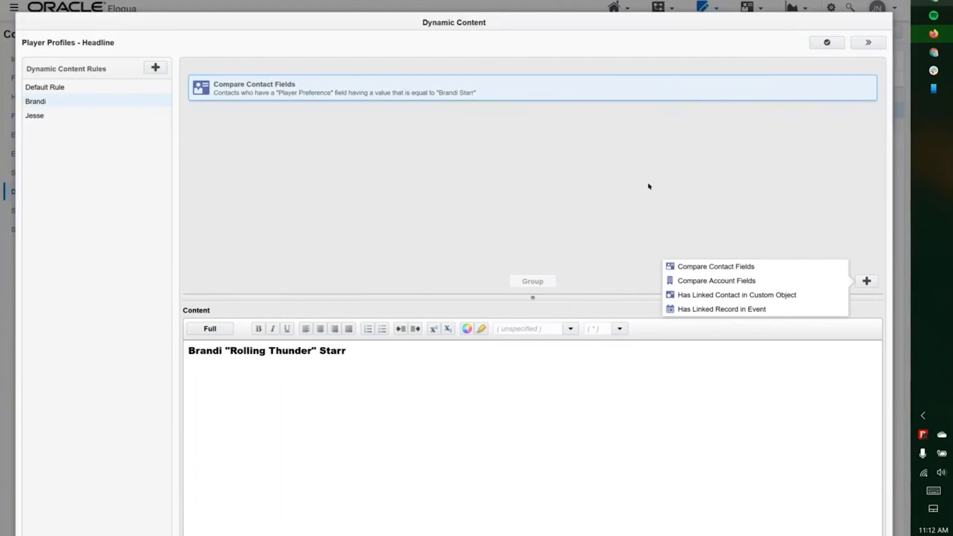
click(757, 266)
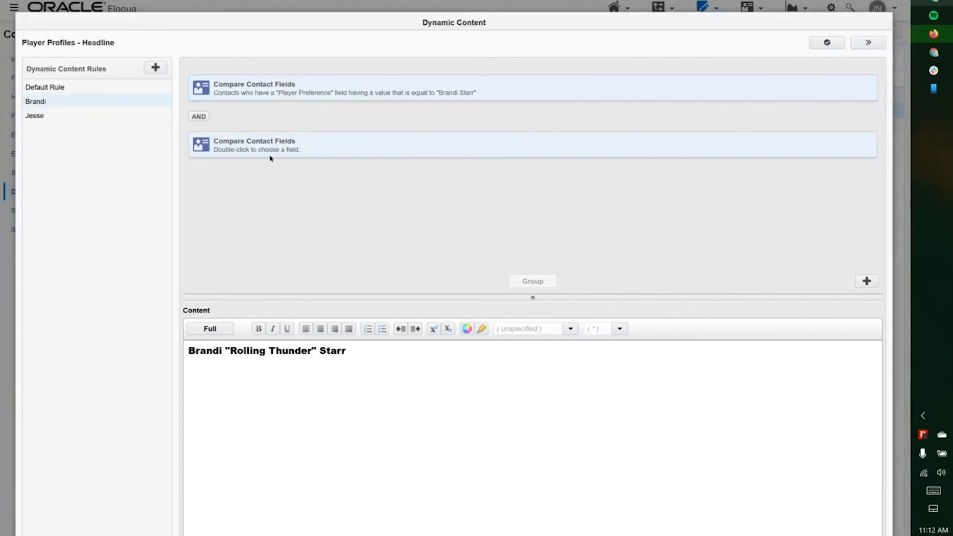
click(193, 118)
click(193, 119)
click(255, 149)
ctrl+click(260, 90)
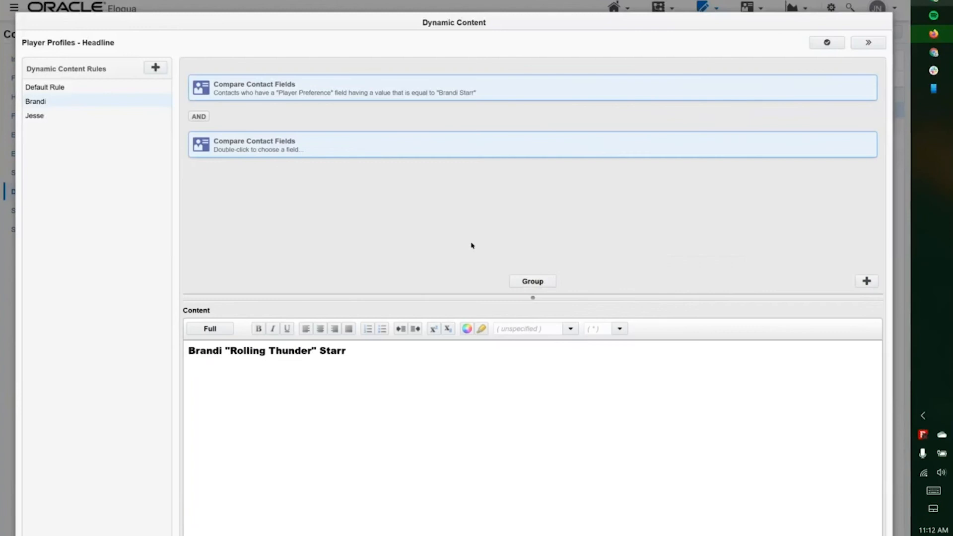
click(533, 282)
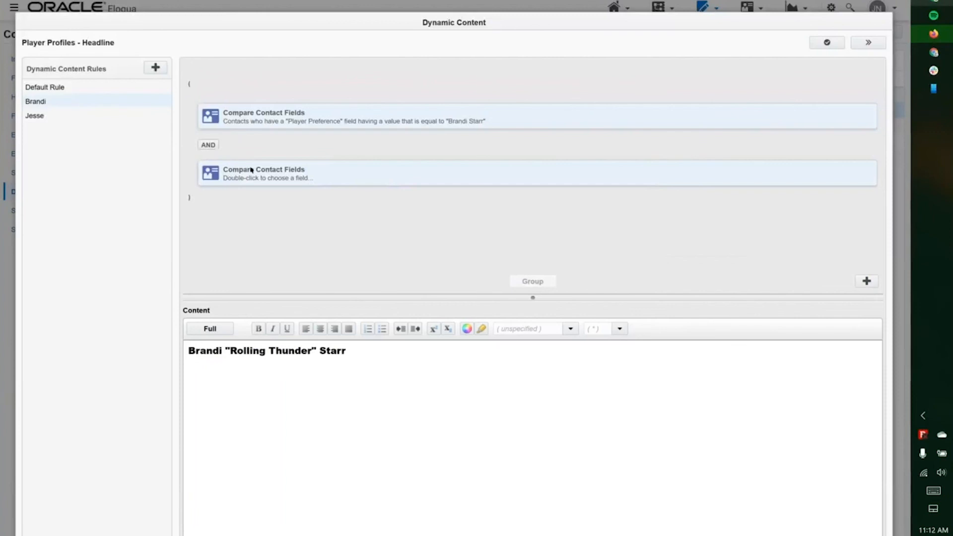
drag(251, 170, 251, 224)
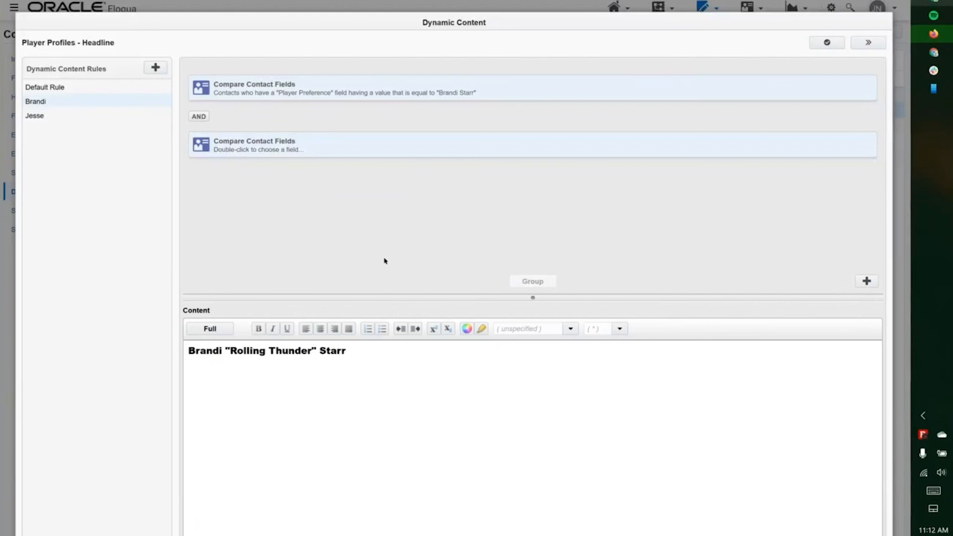
click(334, 140)
ctrl+click(328, 94)
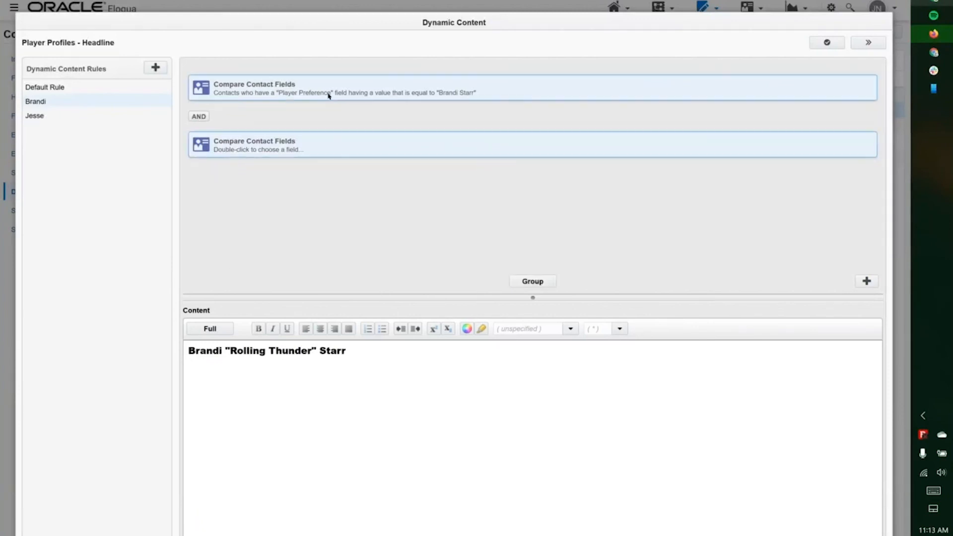
click(533, 282)
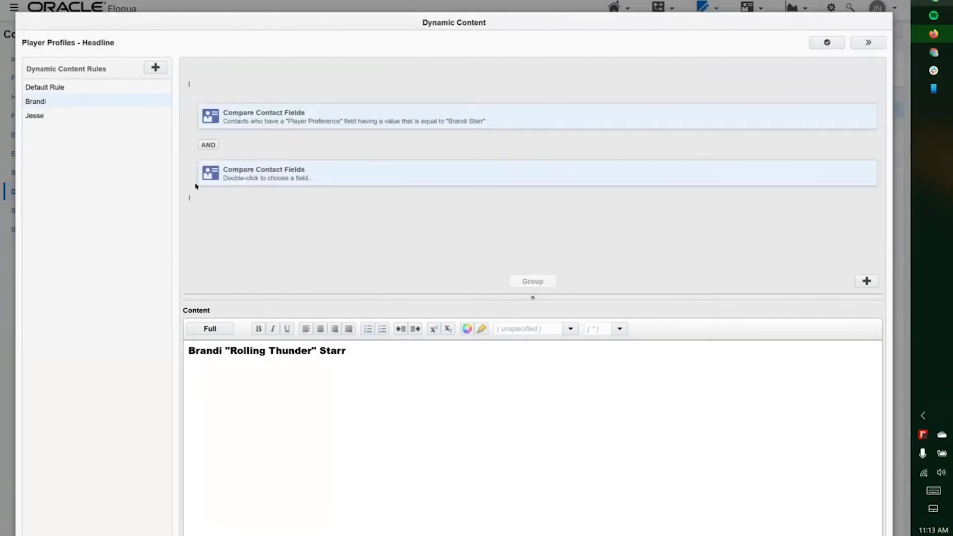
click(207, 199)
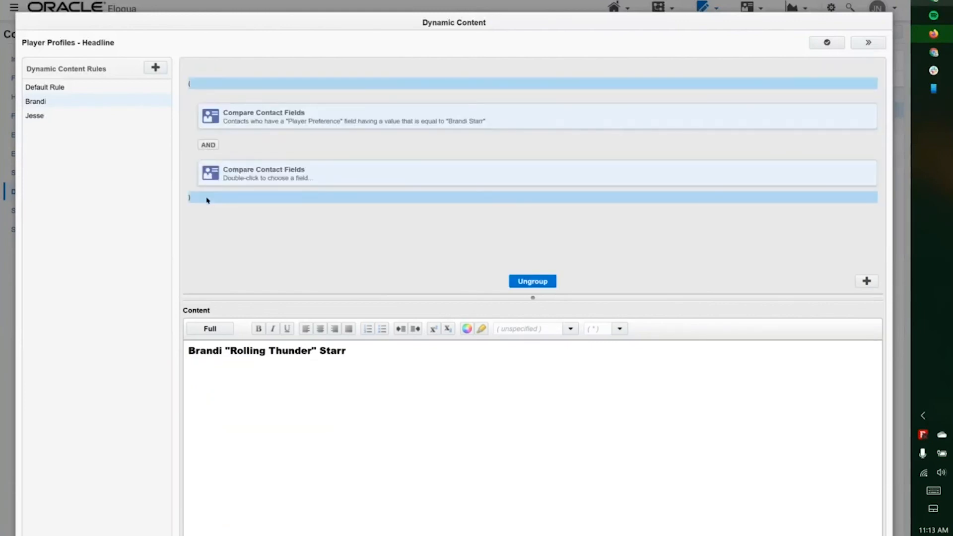
click(519, 283)
click(323, 148)
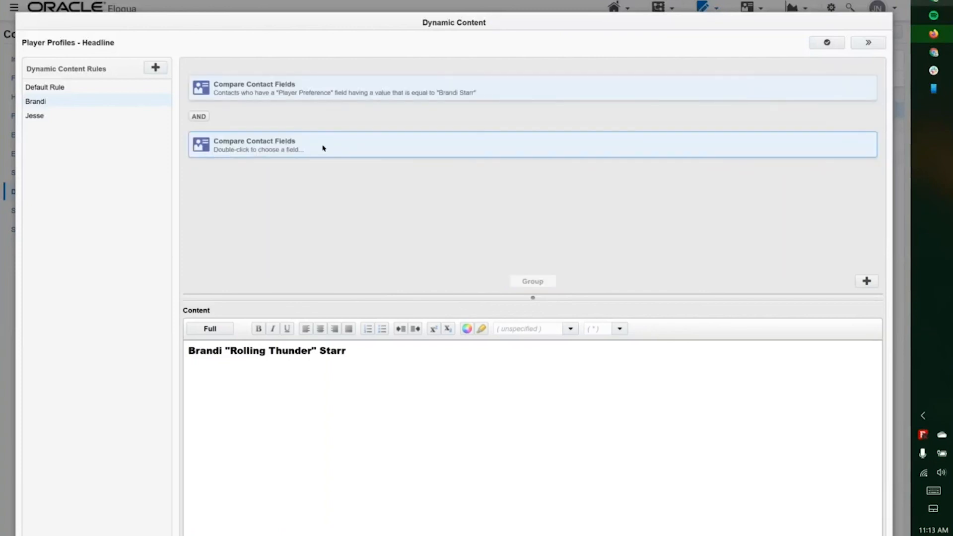
right_click(323, 148)
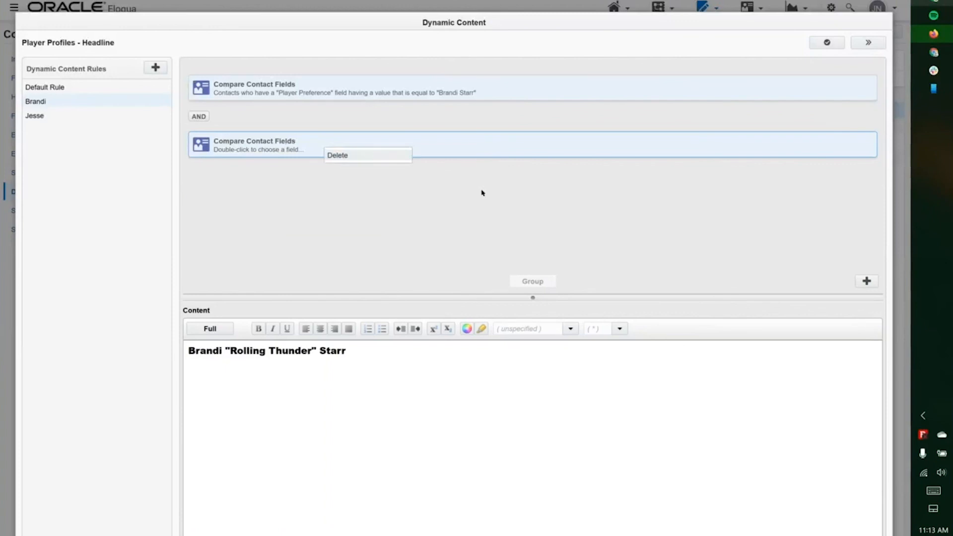
key(Delete)
key(Return)
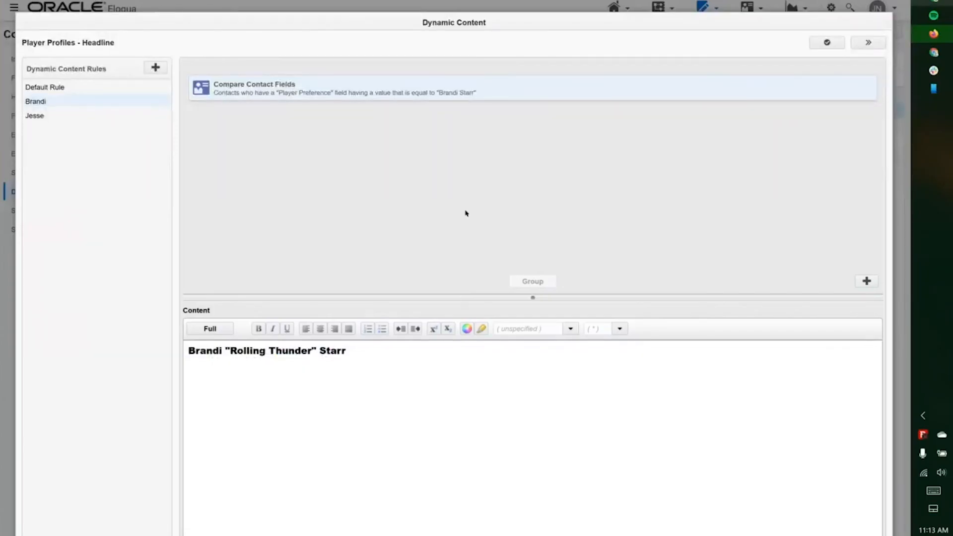
click(312, 355)
click(215, 332)
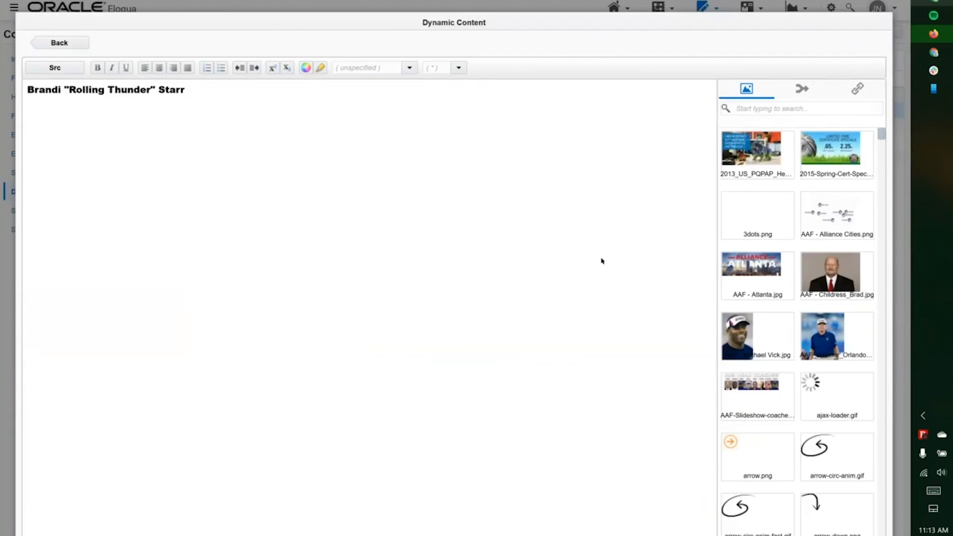
click(808, 88)
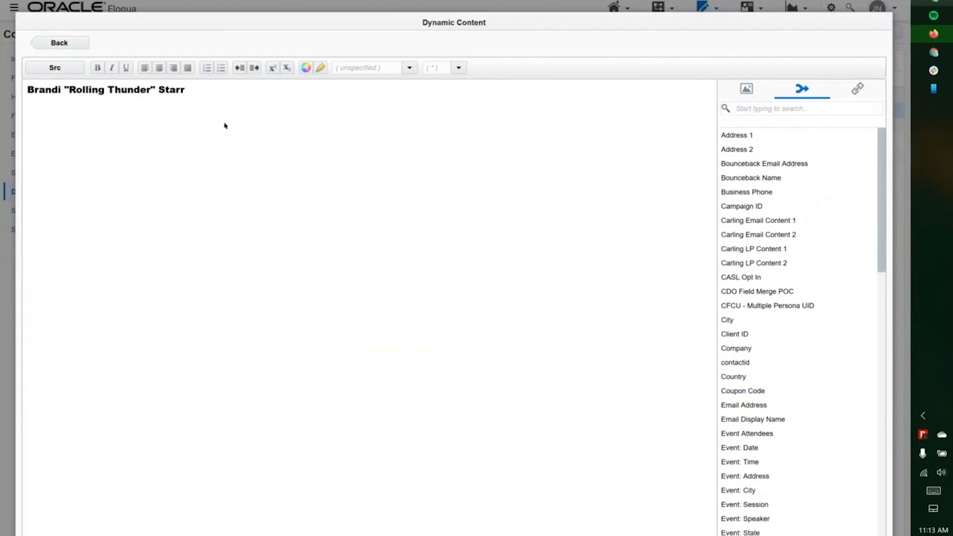
click(853, 91)
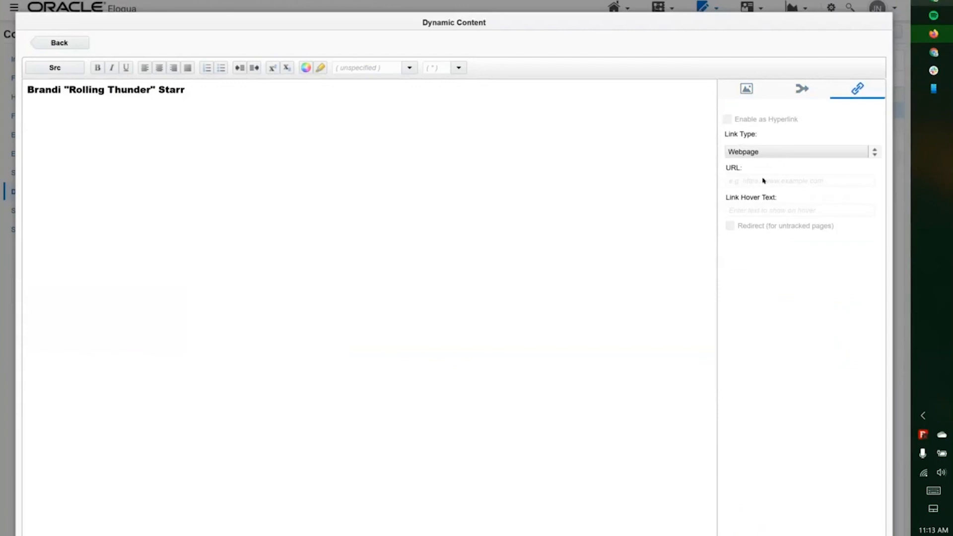
click(53, 69)
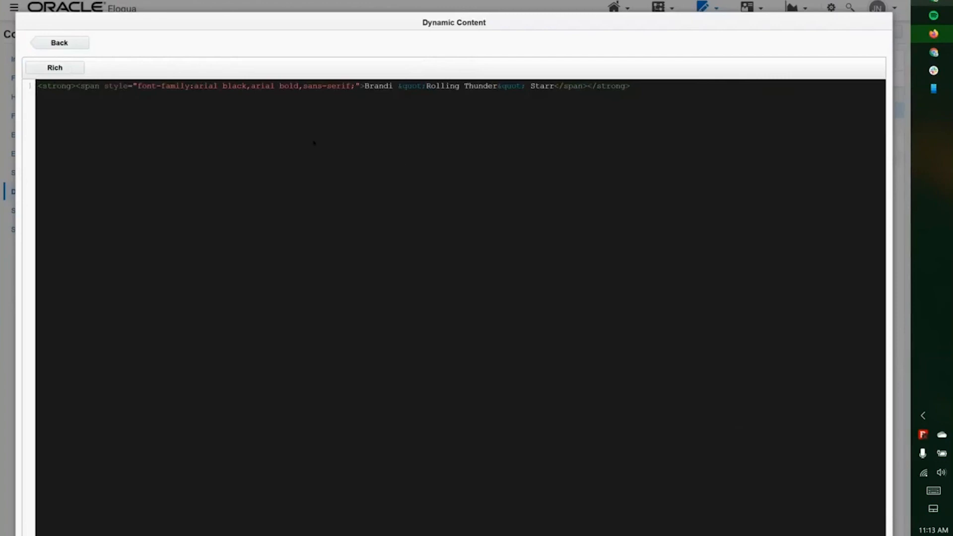
click(55, 68)
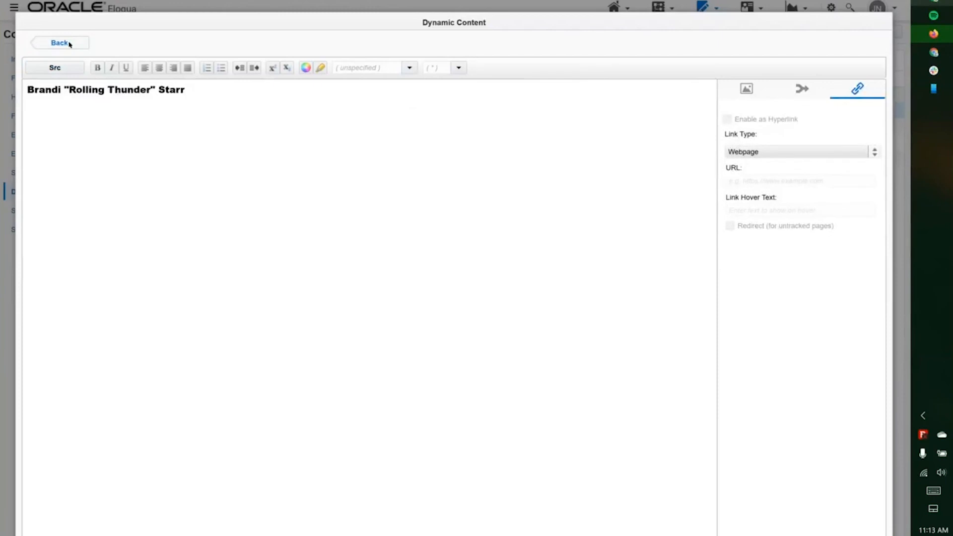
click(60, 43)
click(77, 117)
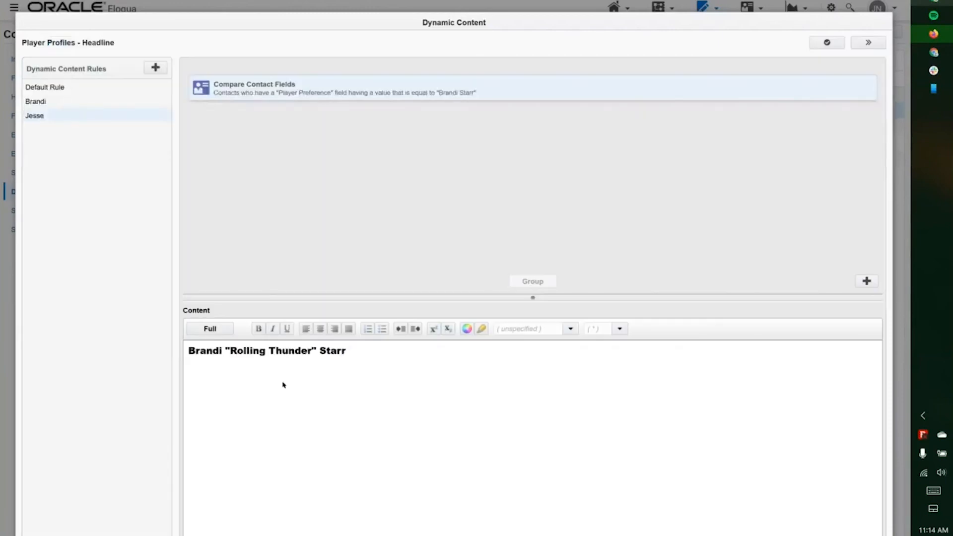
- Review both players' rules in the Headline dynamic content and close it
click(77, 102)
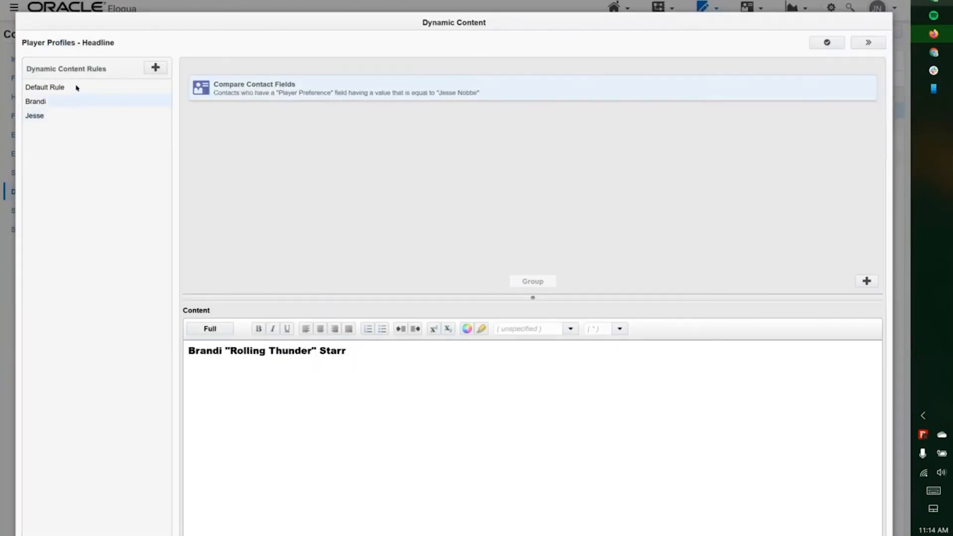
click(68, 116)
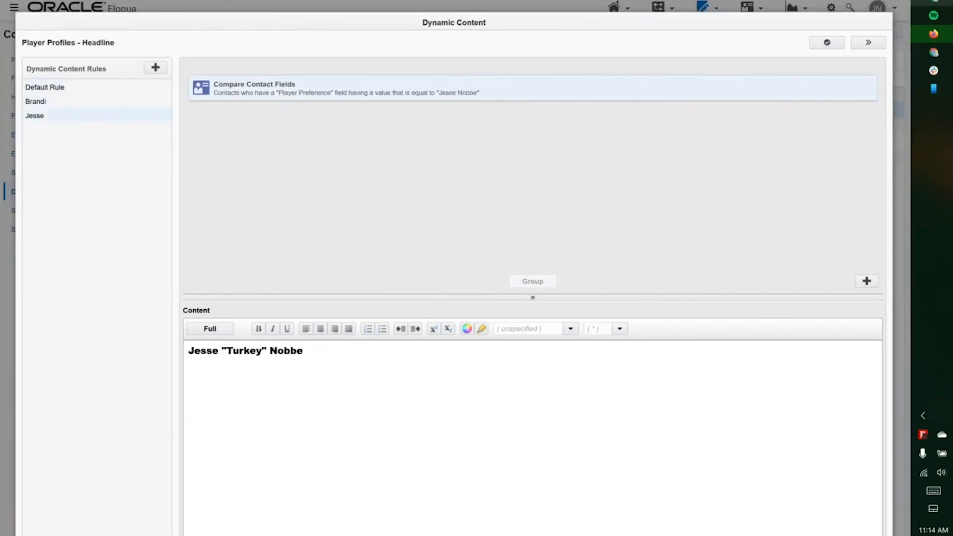
key(Escape)
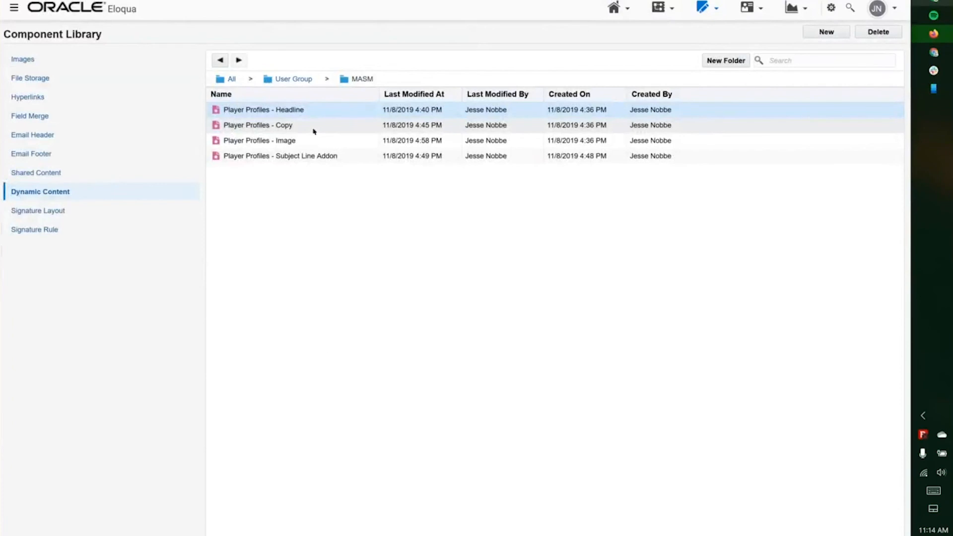
- Check both players' Player Profiles - Copy text, then open Player Profiles - Image on the first player's photo
click(313, 131)
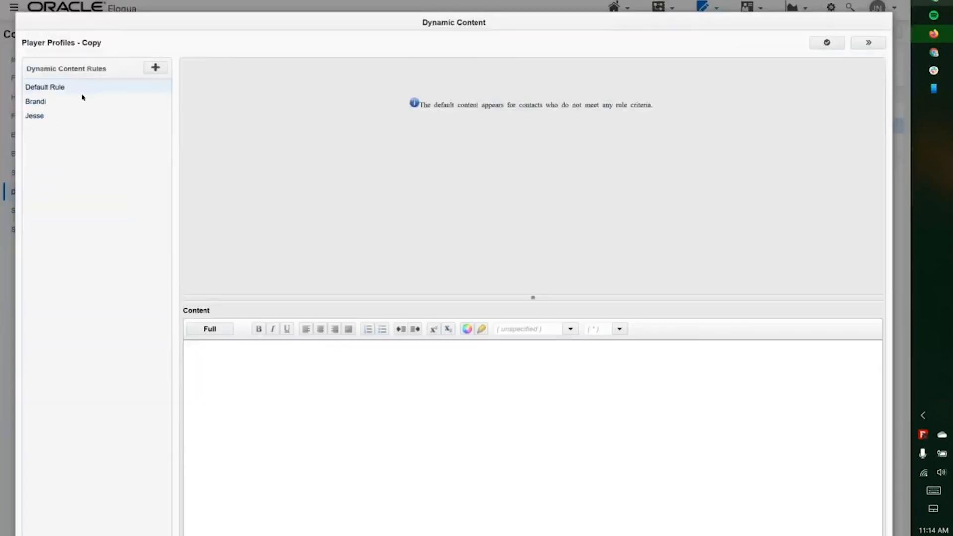
click(81, 99)
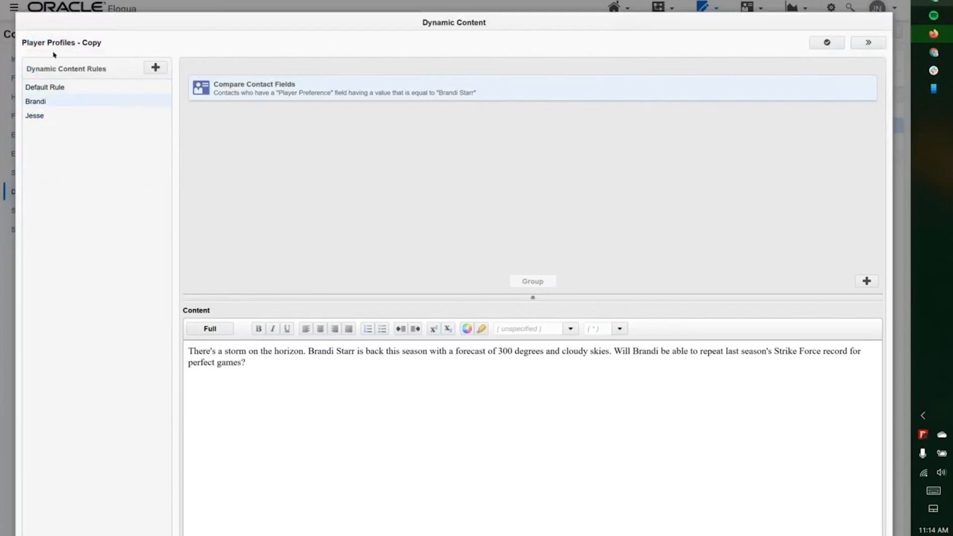
click(41, 116)
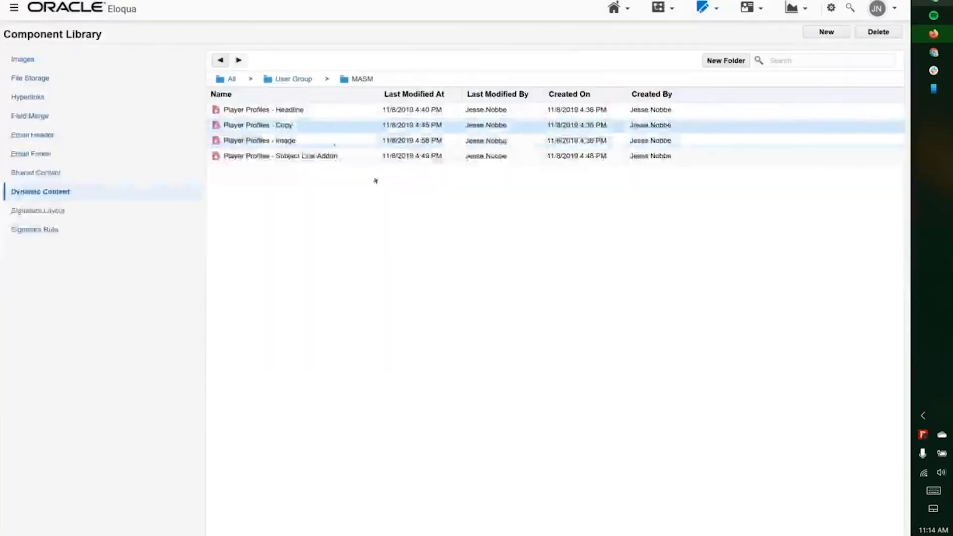
click(332, 141)
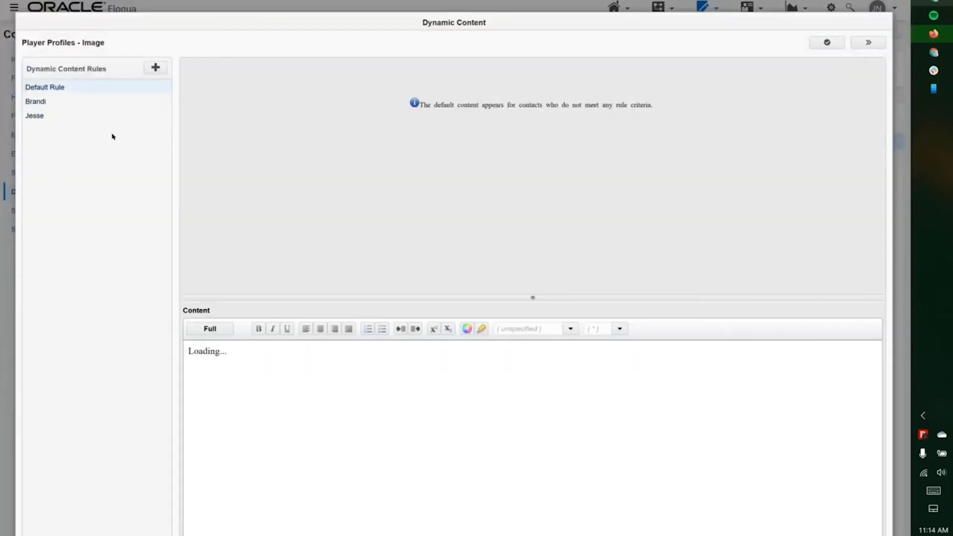
click(66, 104)
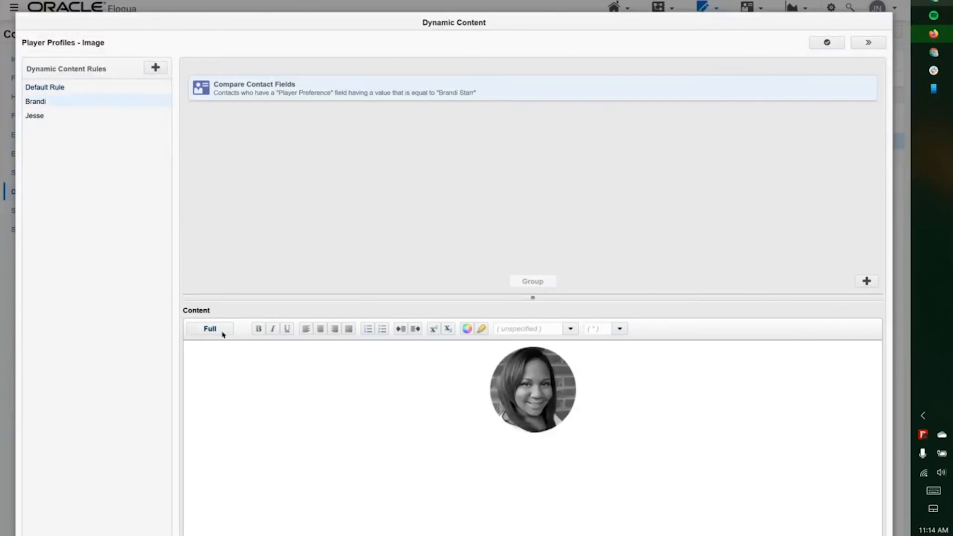